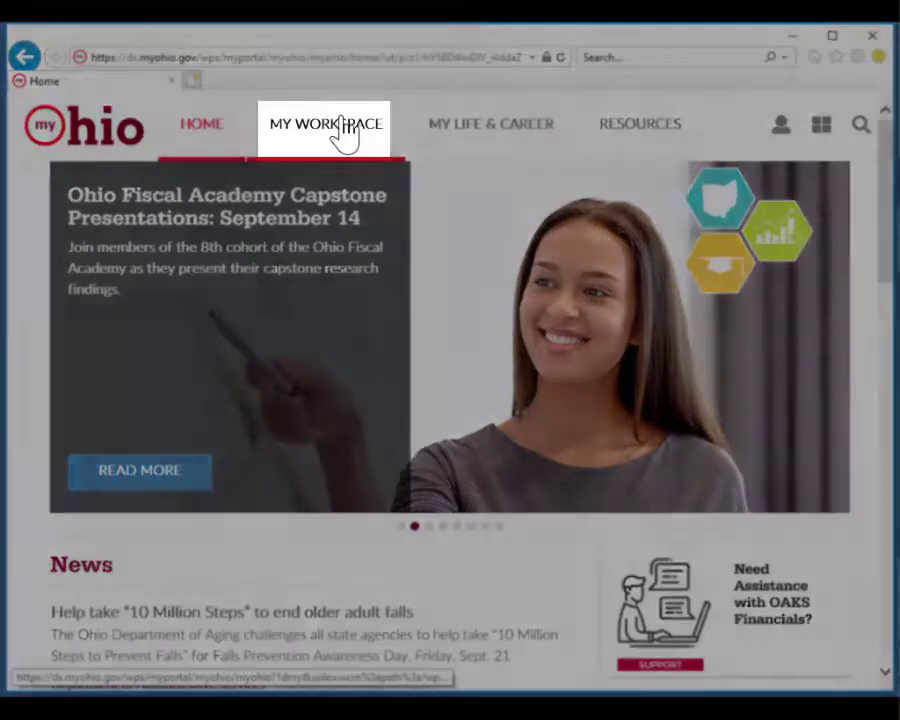
Step: Open performance document creation from the workspace's Manager Tasks and select the first listed employee for a new document
left_click(345, 128)
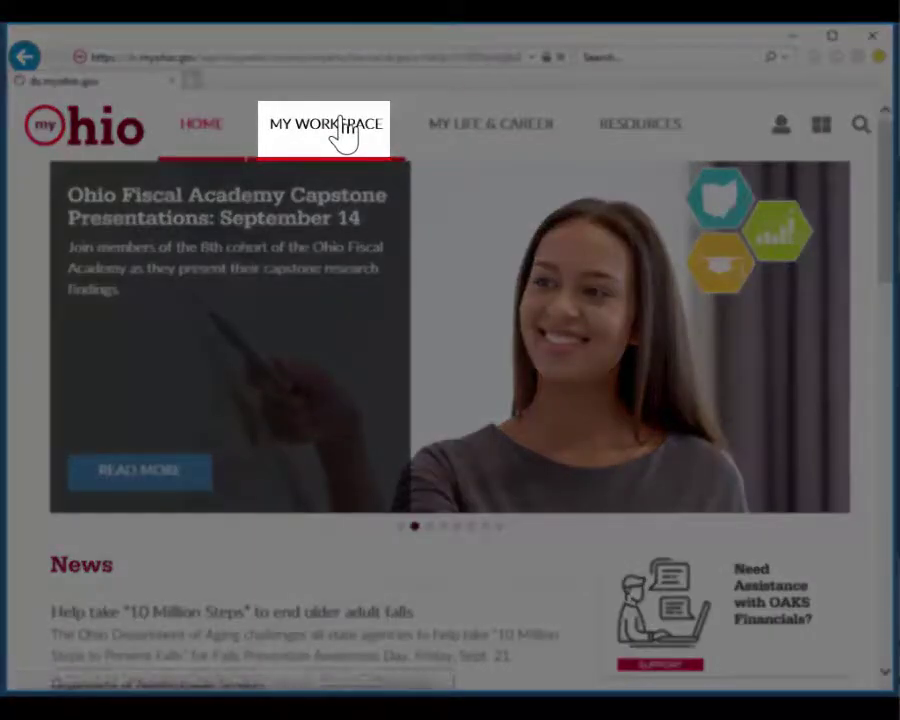
scroll(187, 425, "down", 4)
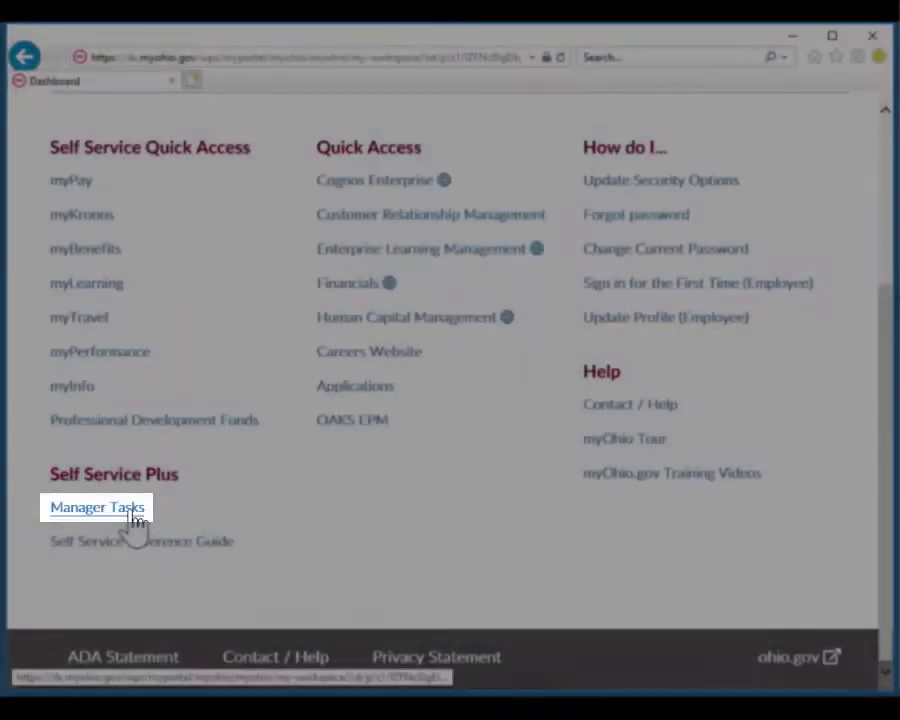
left_click(135, 512)
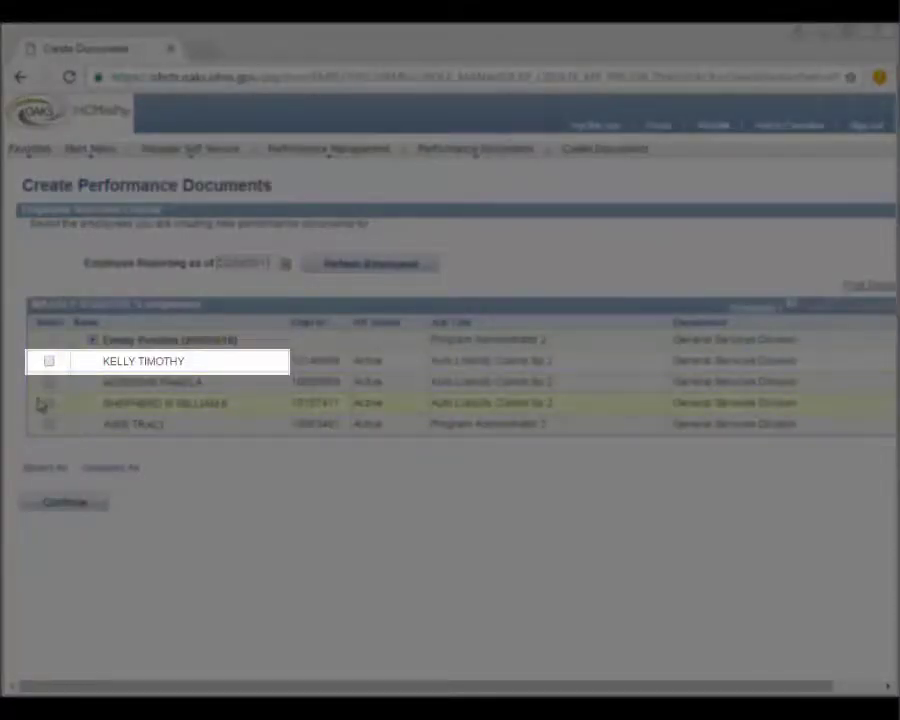
left_click(49, 362)
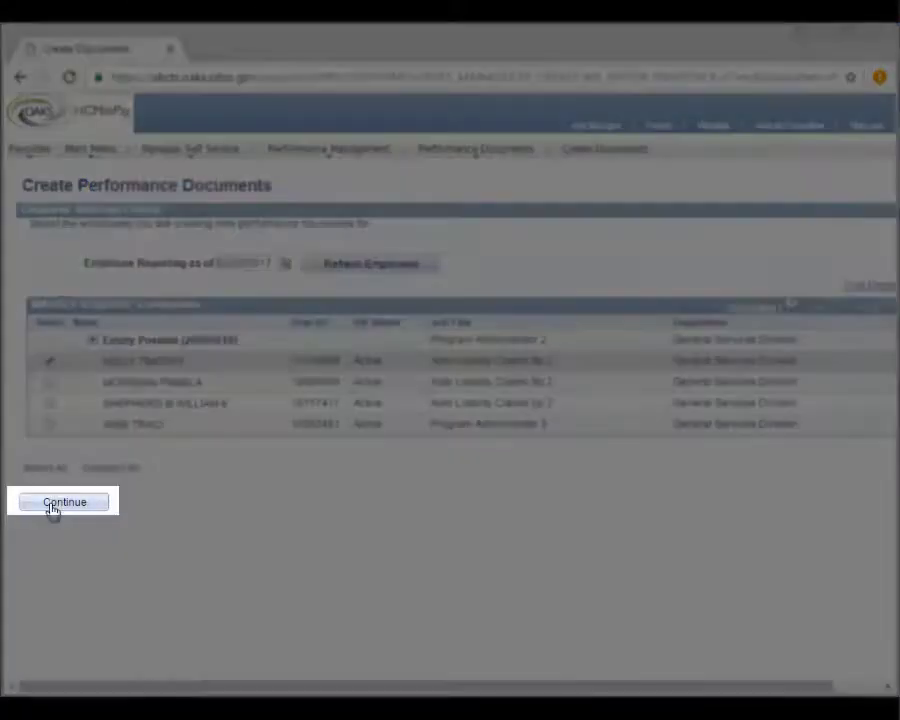
left_click(52, 509)
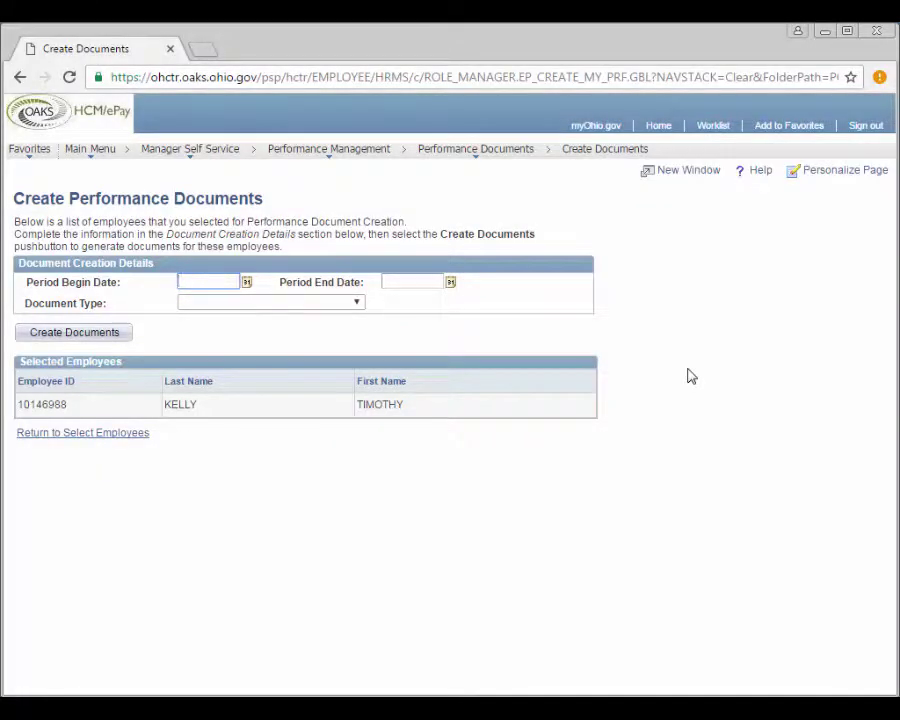
Step: Create an ANNUAL REVIEW document for the period 01/01/2017 to 12/31/2017 using the ANNUAL PERFORMANCE REVIEW template
type("1/01/2017")
key("Tab")
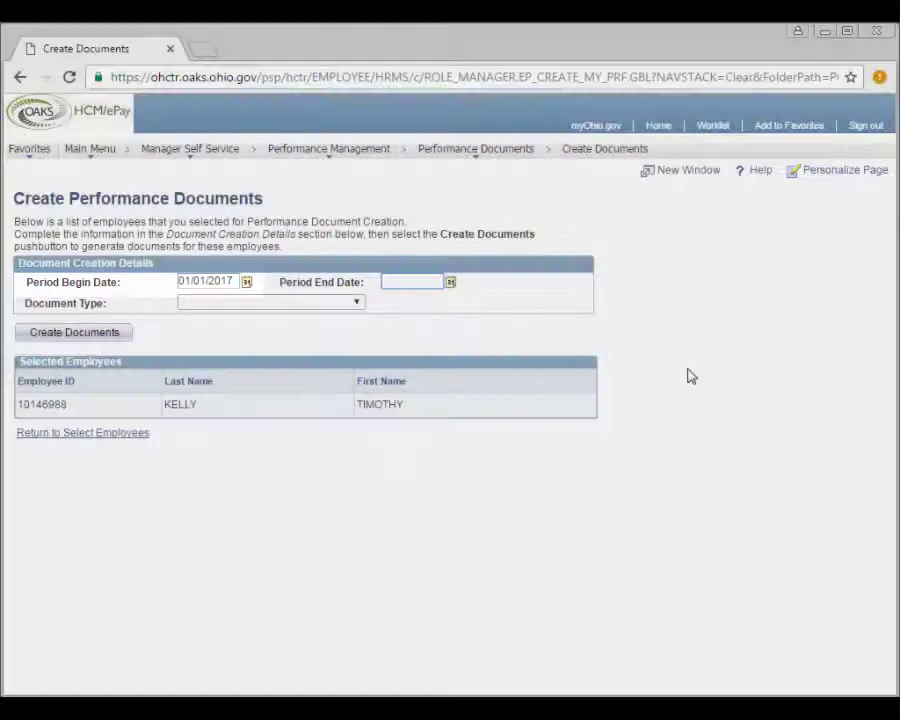
type("12/31/2017")
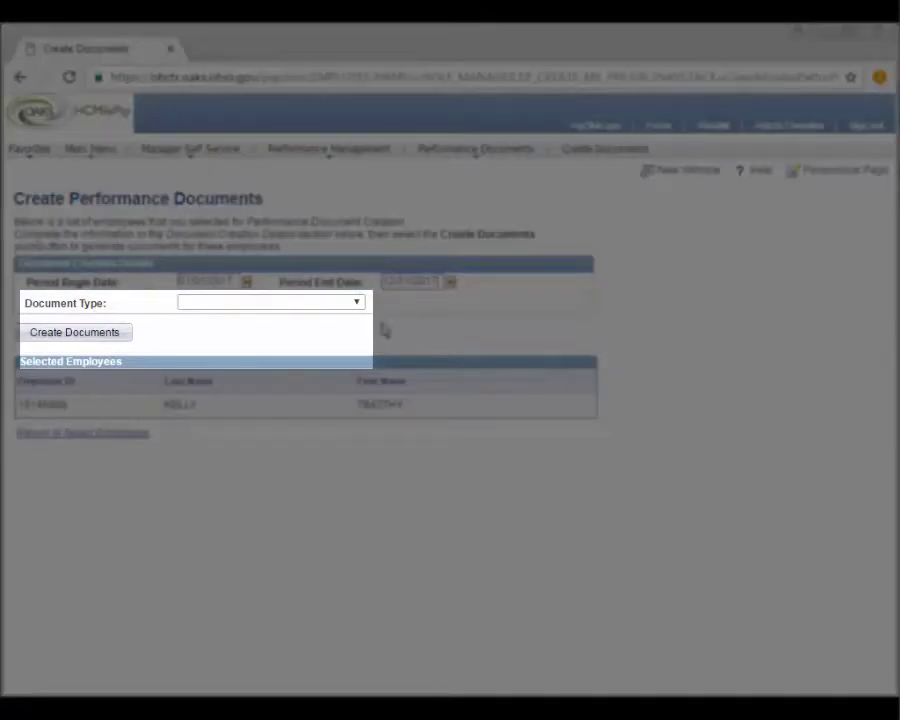
left_click(358, 304)
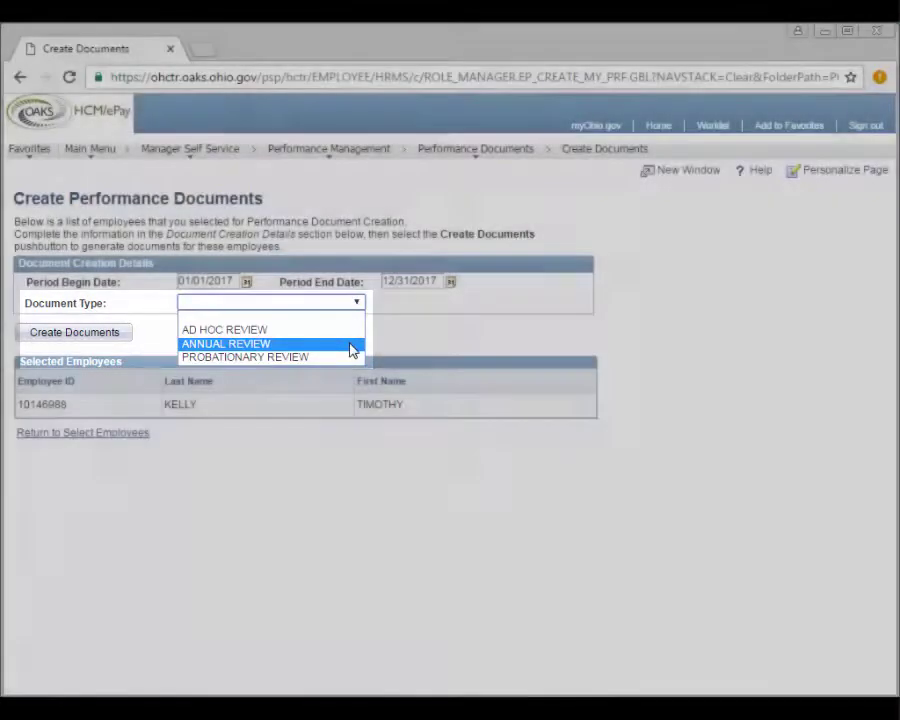
left_click(350, 343)
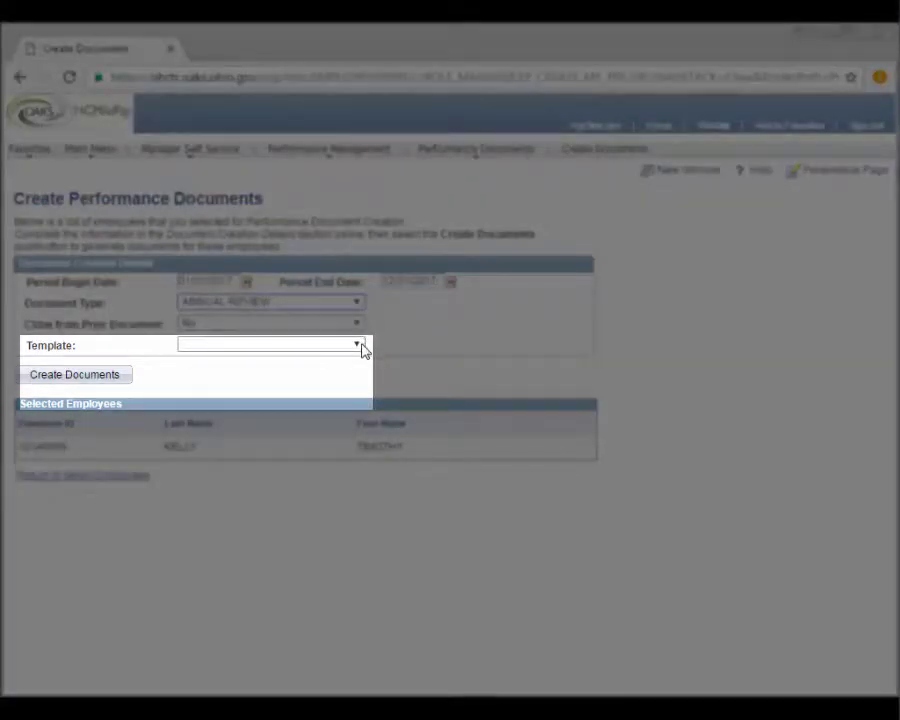
left_click(358, 345)
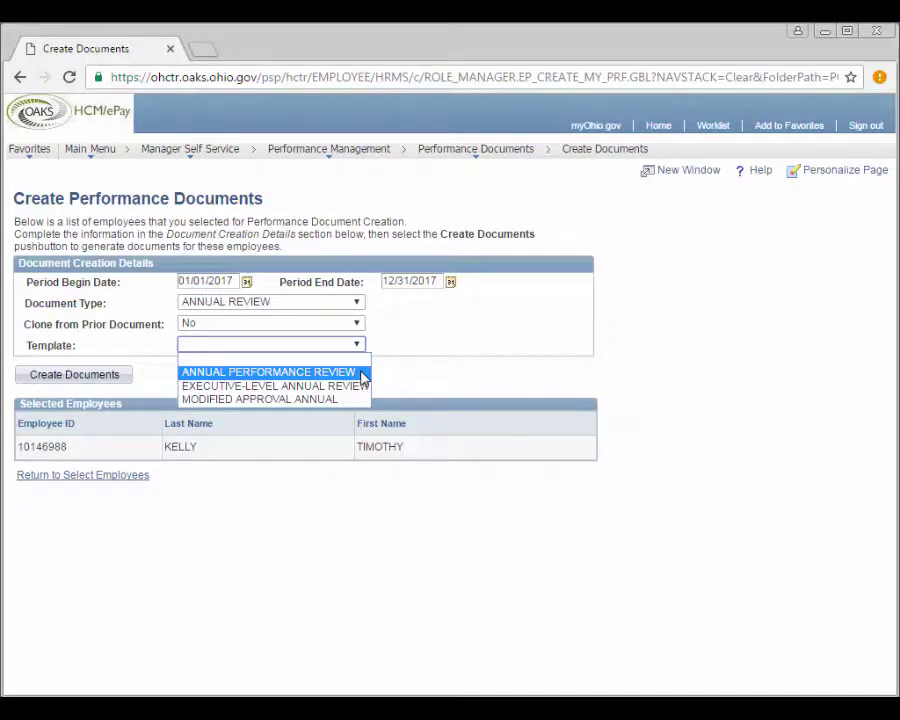
left_click(362, 376)
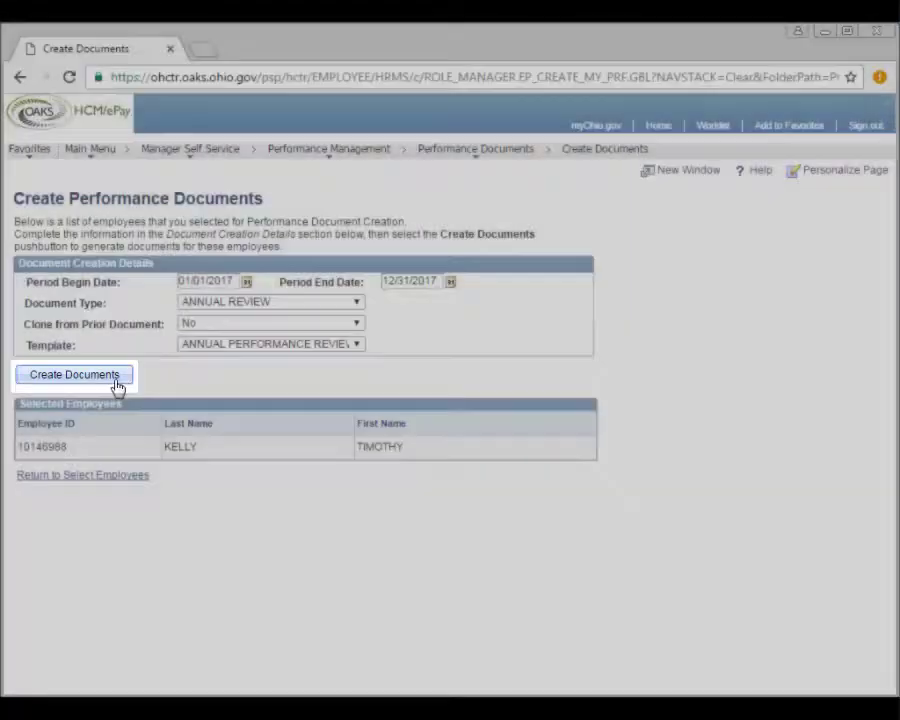
left_click(117, 385)
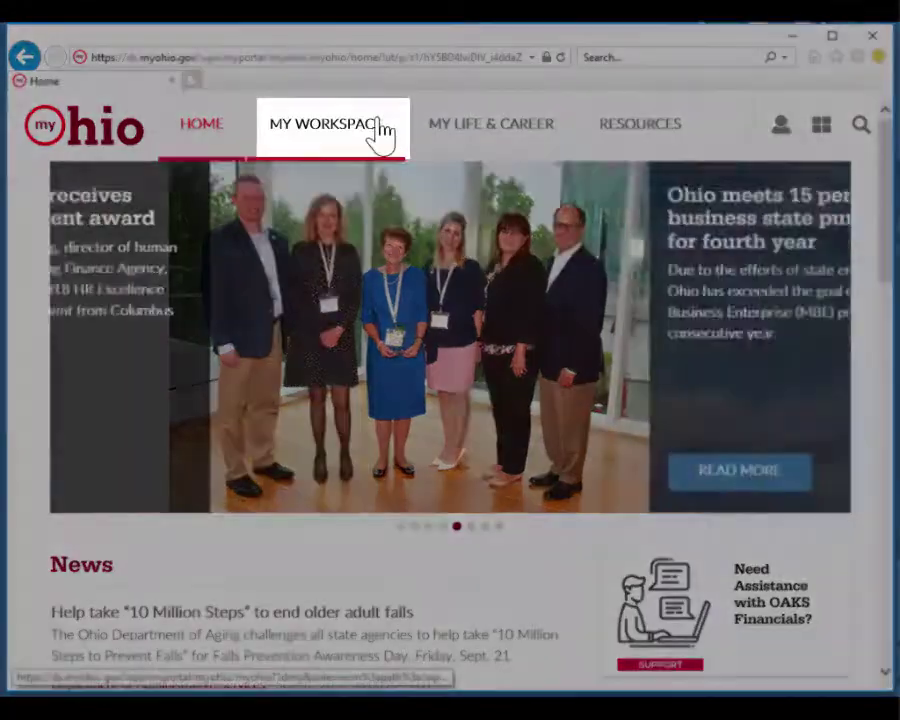
Step: Switch back to myOhio and open the Current Performance Documents list from the workspace's Manager Tasks
left_click(383, 135)
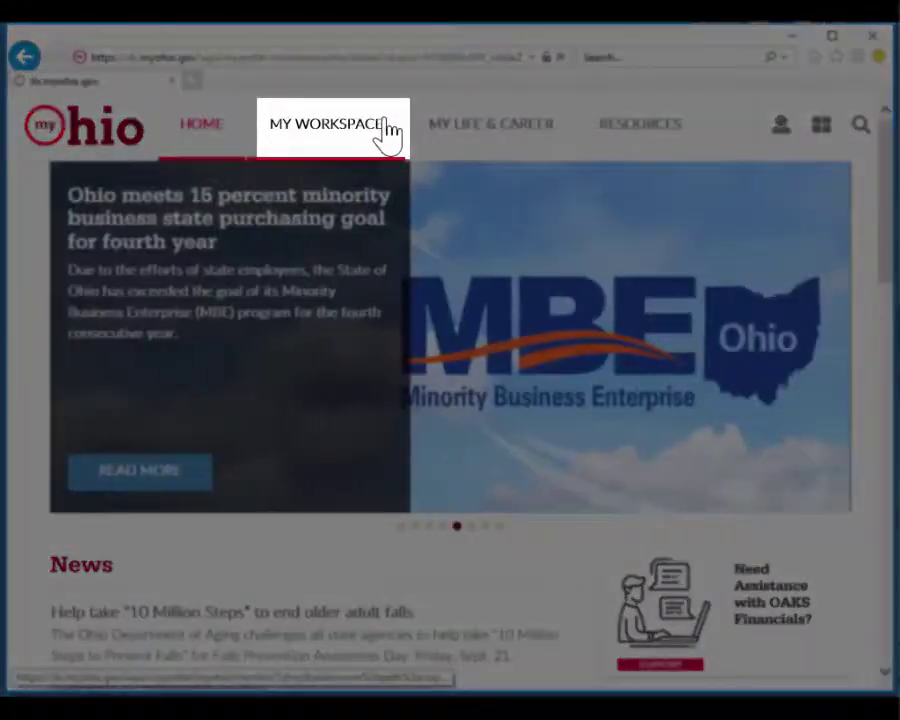
scroll(268, 384, "down", 3)
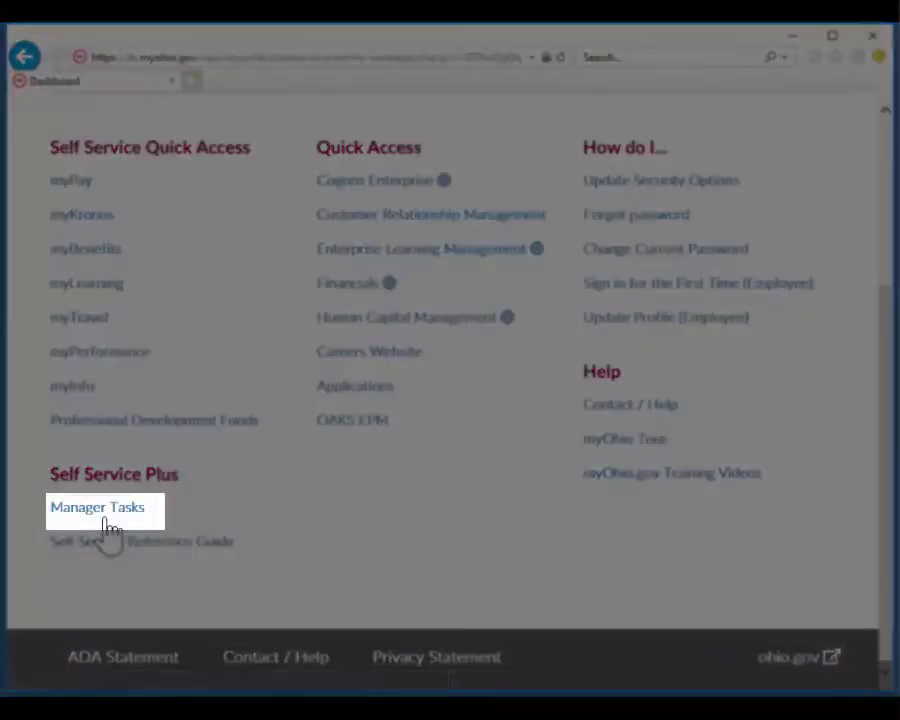
left_click(104, 512)
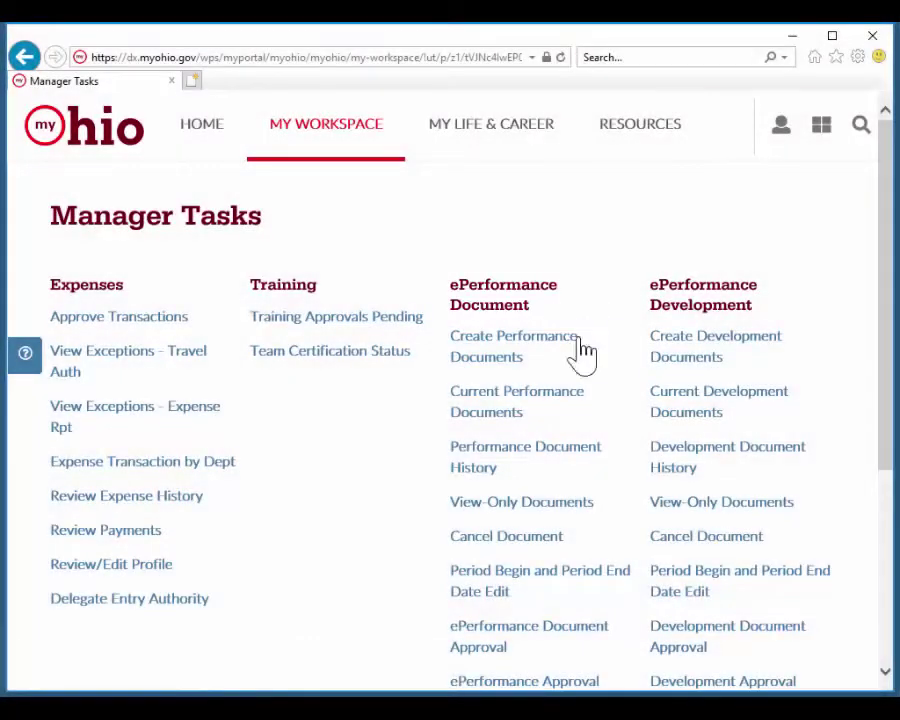
left_click(520, 412)
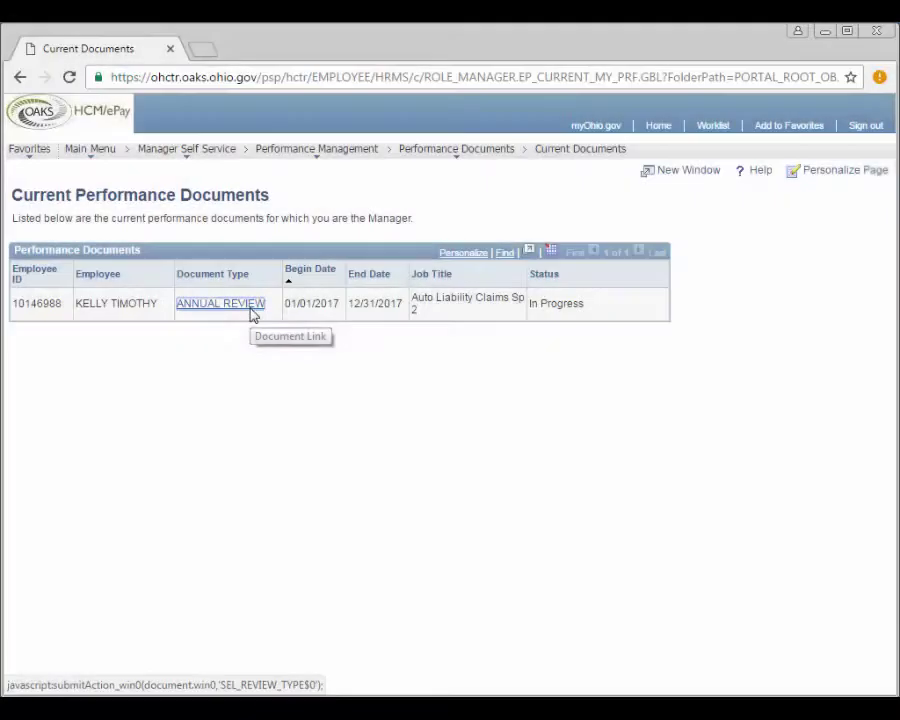
Step: Open the employee's annual review, start its Establish Evaluation Criteria step and expand all criteria sections
left_click(251, 312)
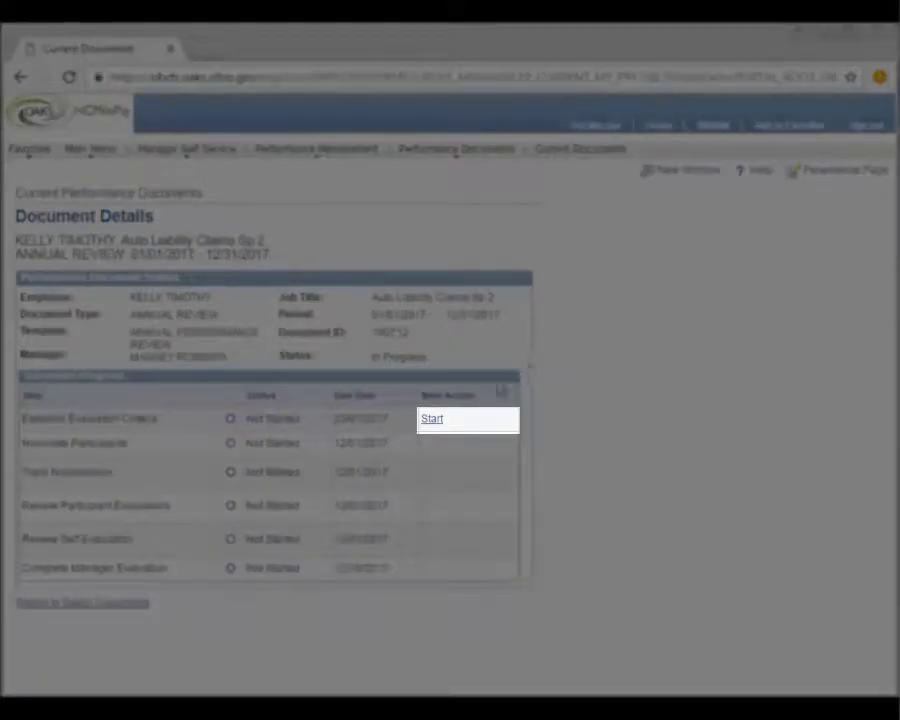
left_click(436, 421)
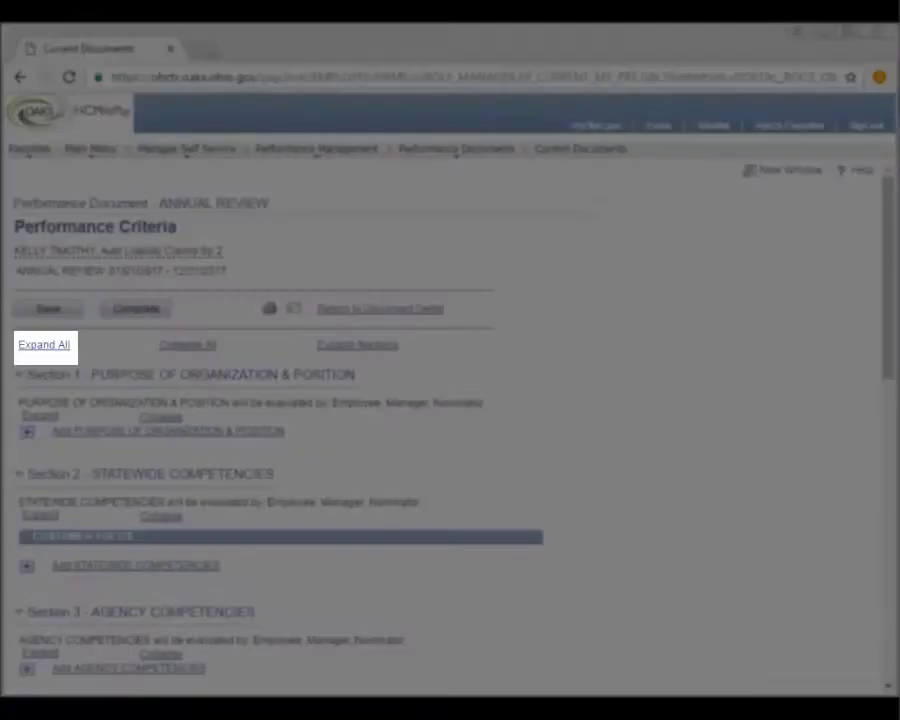
left_click(63, 350)
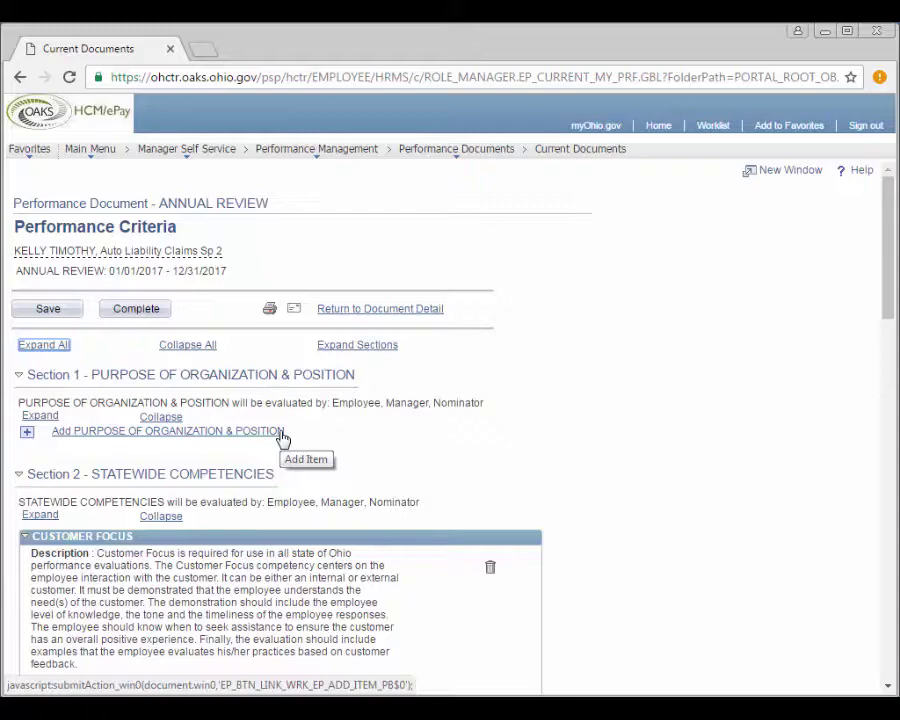
Step: Add a custom item titled "Mission" with the description "Mission text" to the Purpose of Organization & Position section
left_click(283, 439)
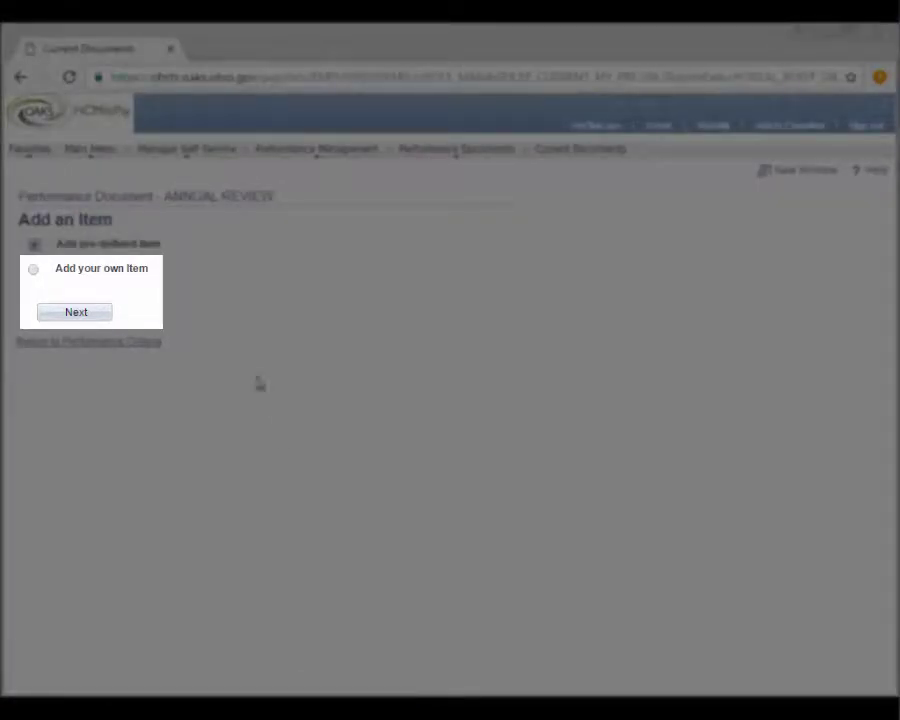
left_click(33, 269)
left_click(72, 313)
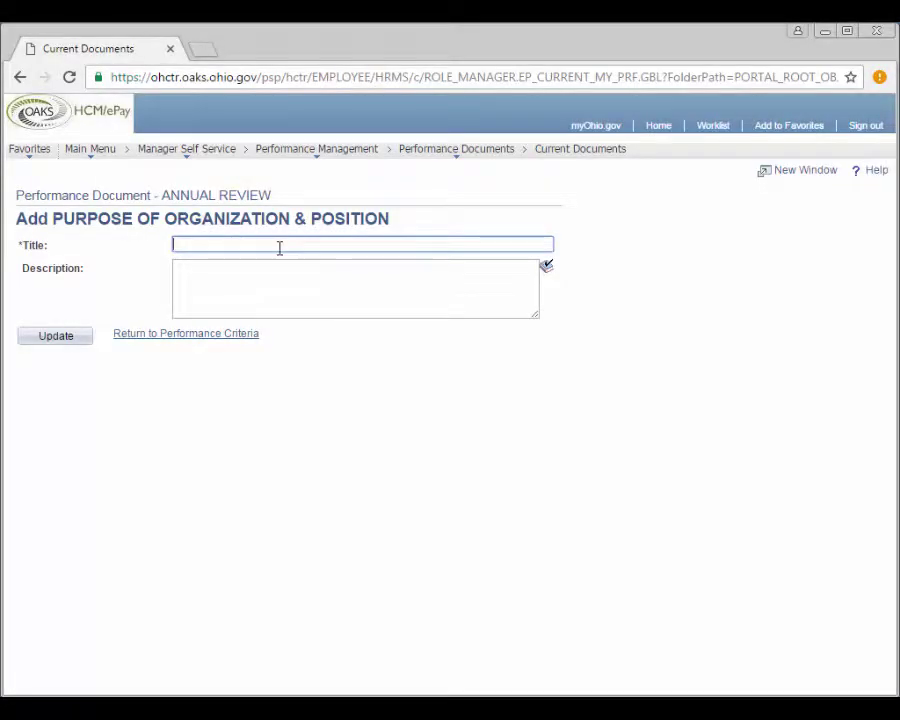
type("Mission")
left_click(281, 267)
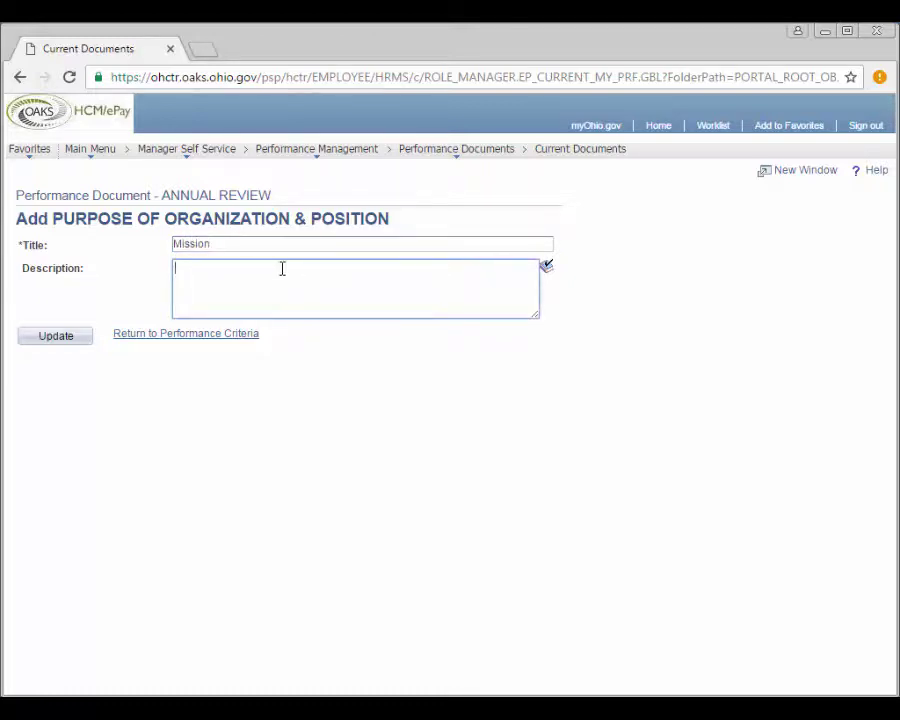
type("Mission text")
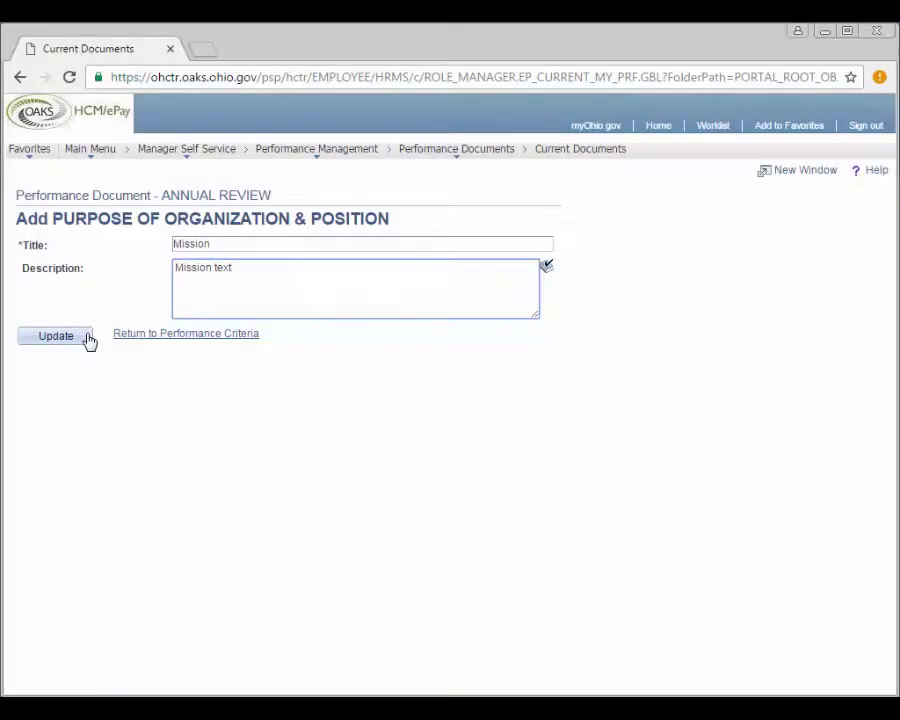
left_click(56, 336)
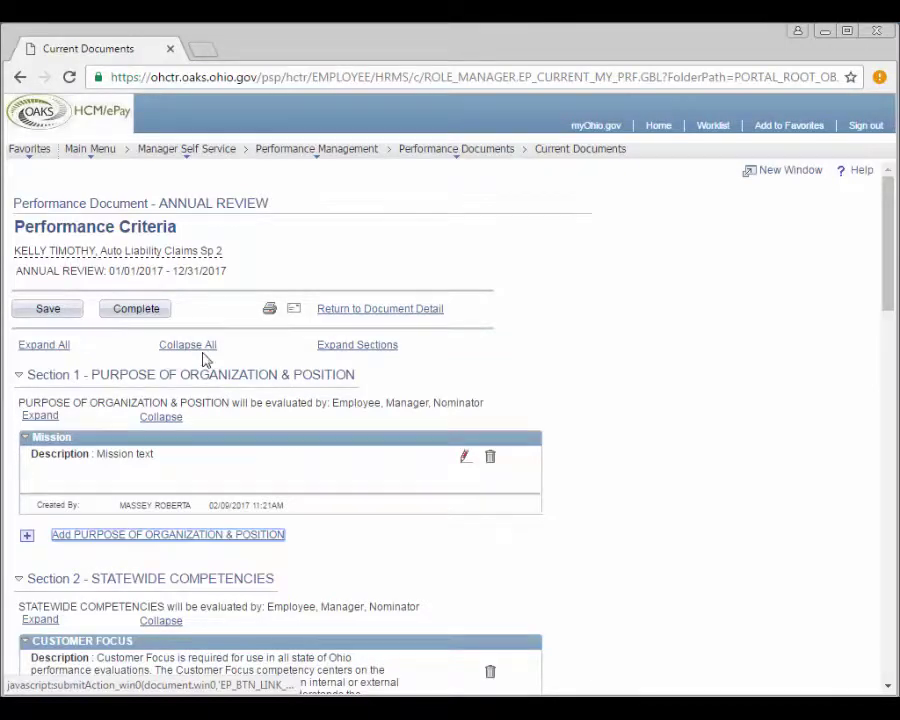
Step: Add the INDIVIDUAL CONTRIBUTOR job level to the Customer Focus competency in the Statewide Competencies section
left_click_drag(886, 296, 889, 376)
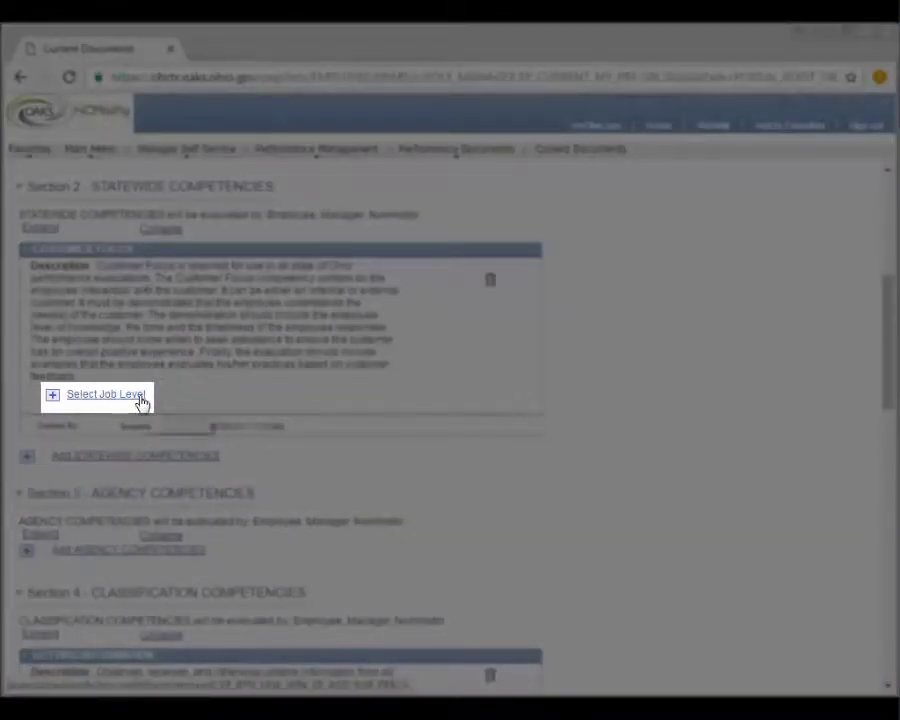
left_click(105, 395)
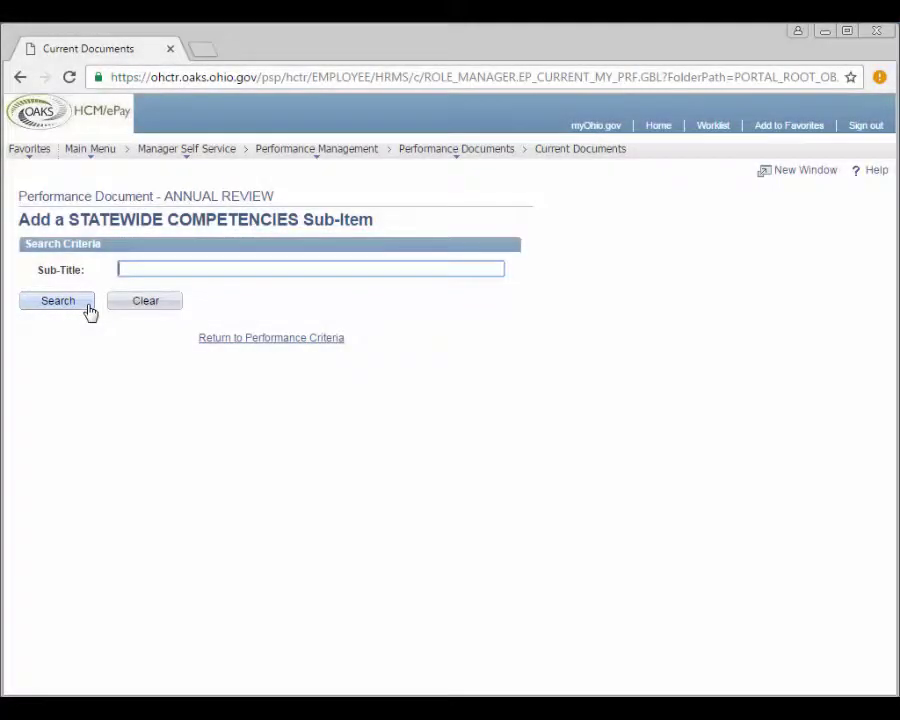
left_click(58, 301)
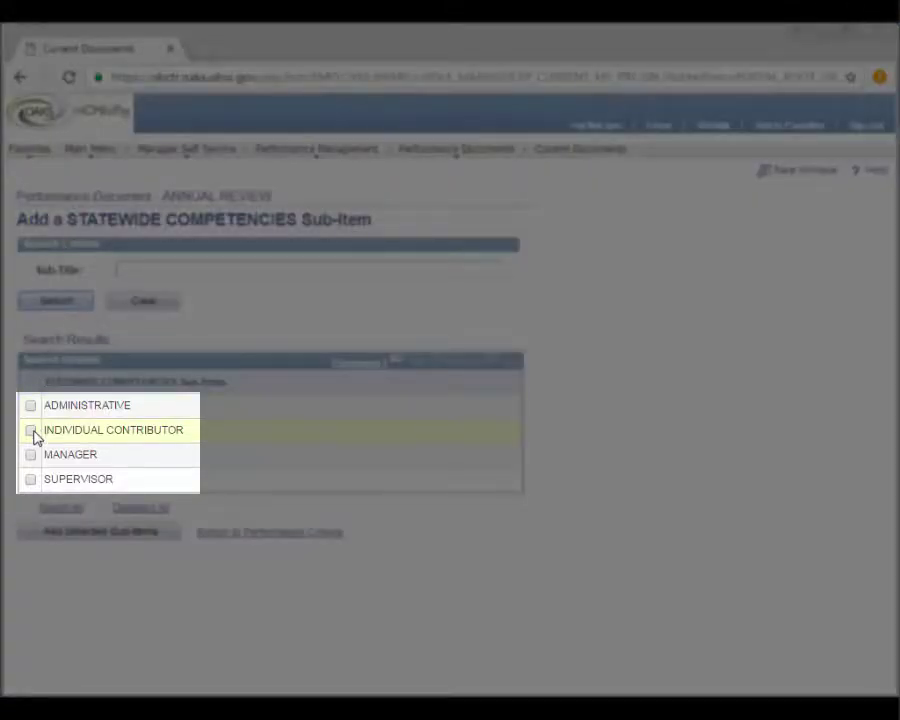
left_click(31, 431)
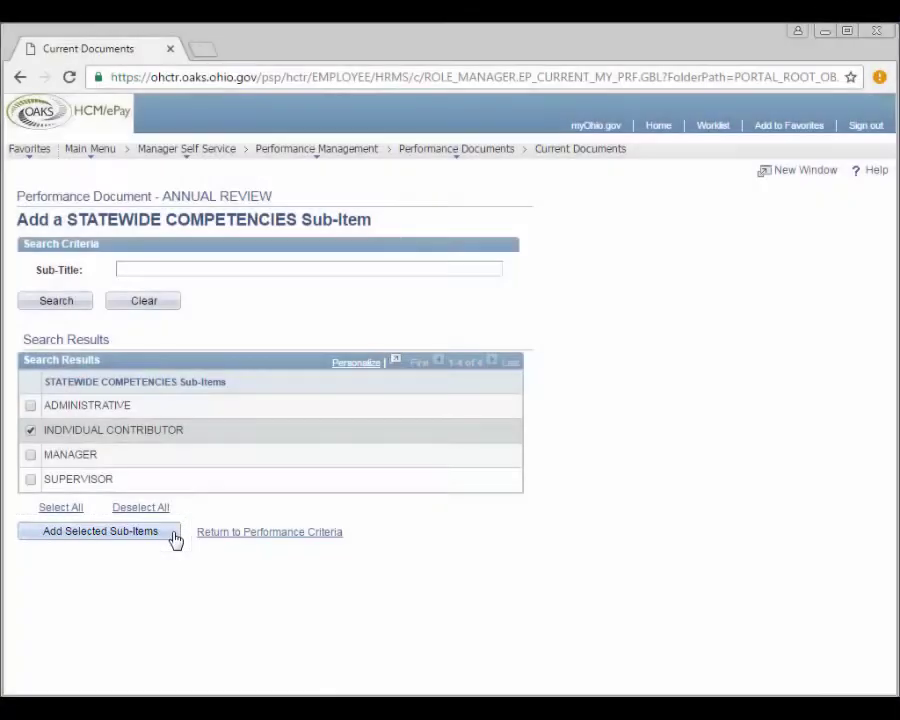
left_click(173, 538)
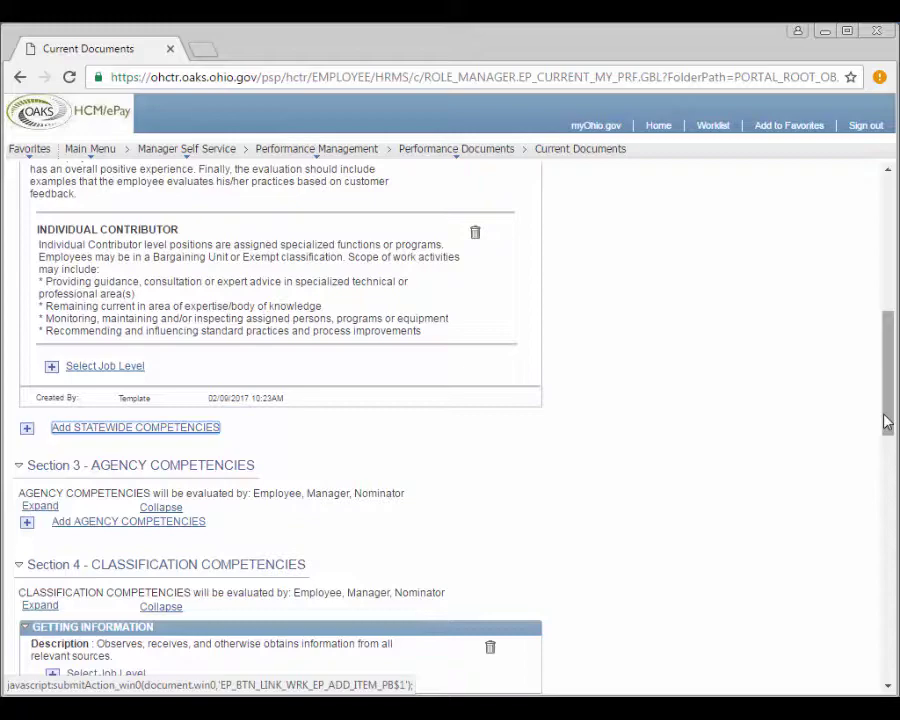
Step: Add the COMMUNICATING OUTSIDE THE ORG competency from the competency bank to the Agency Competencies section
left_click_drag(882, 420, 881, 487)
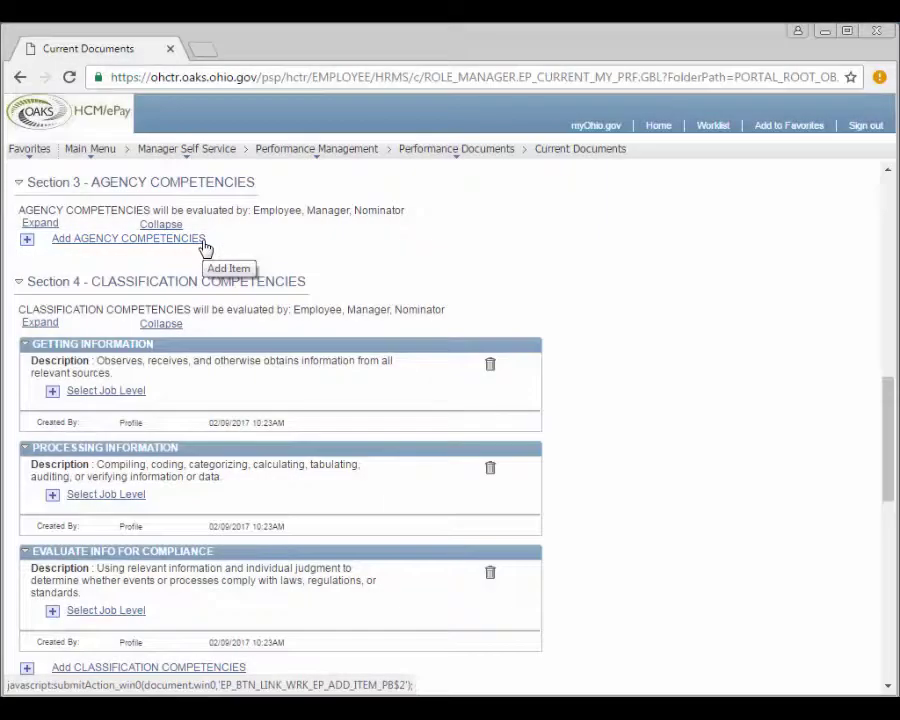
left_click(203, 243)
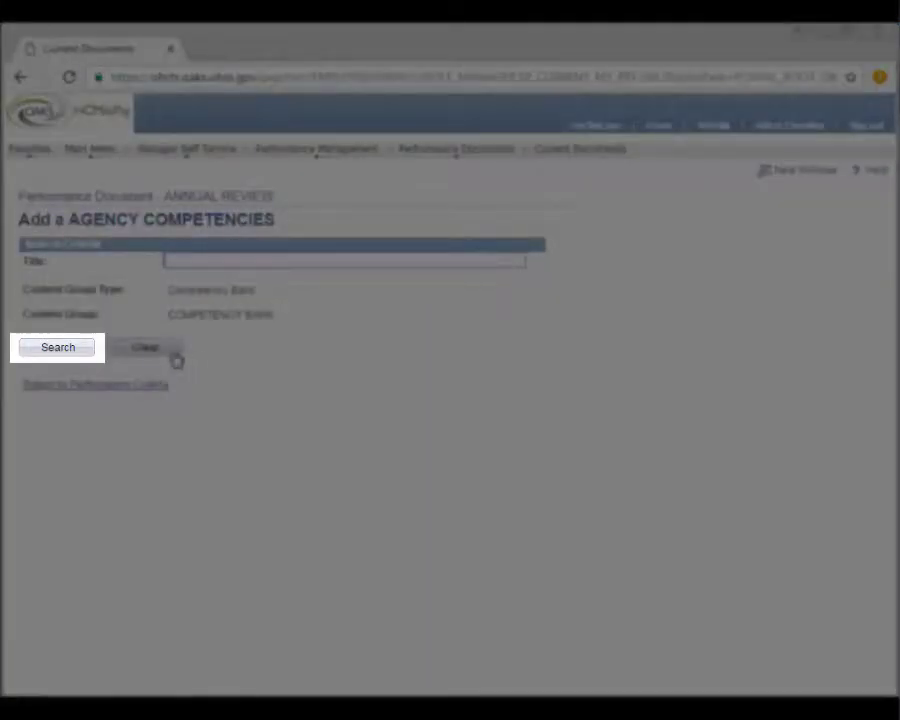
left_click(86, 352)
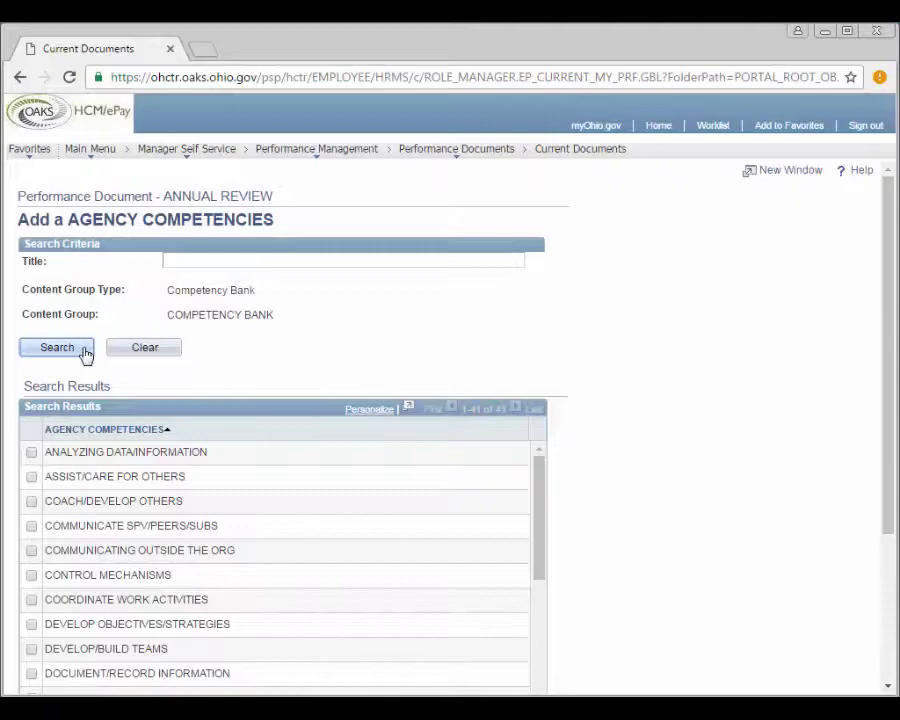
left_click_drag(889, 433, 888, 583)
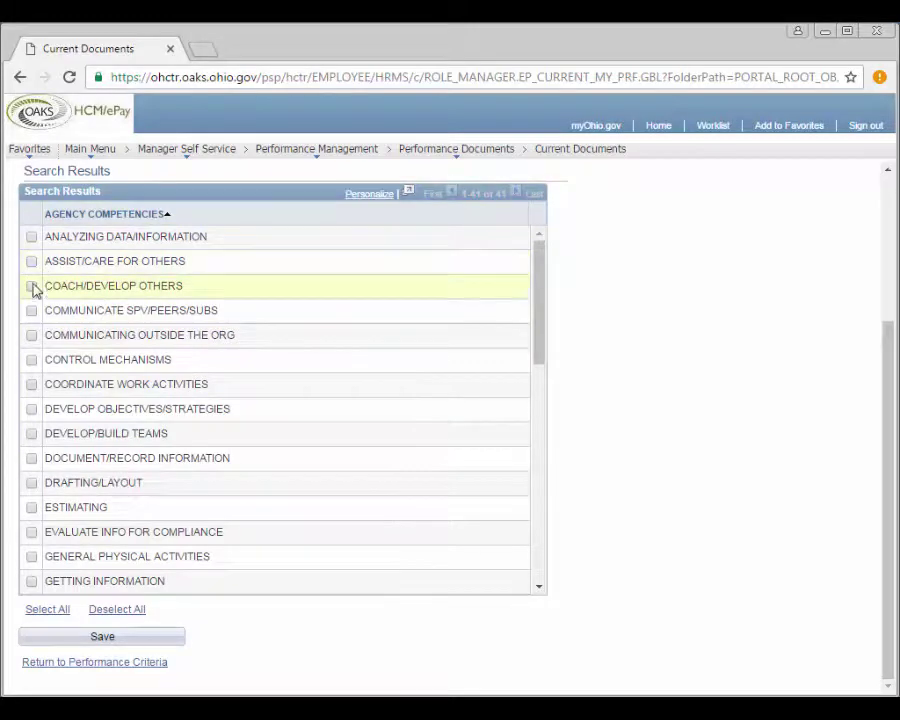
left_click(32, 336)
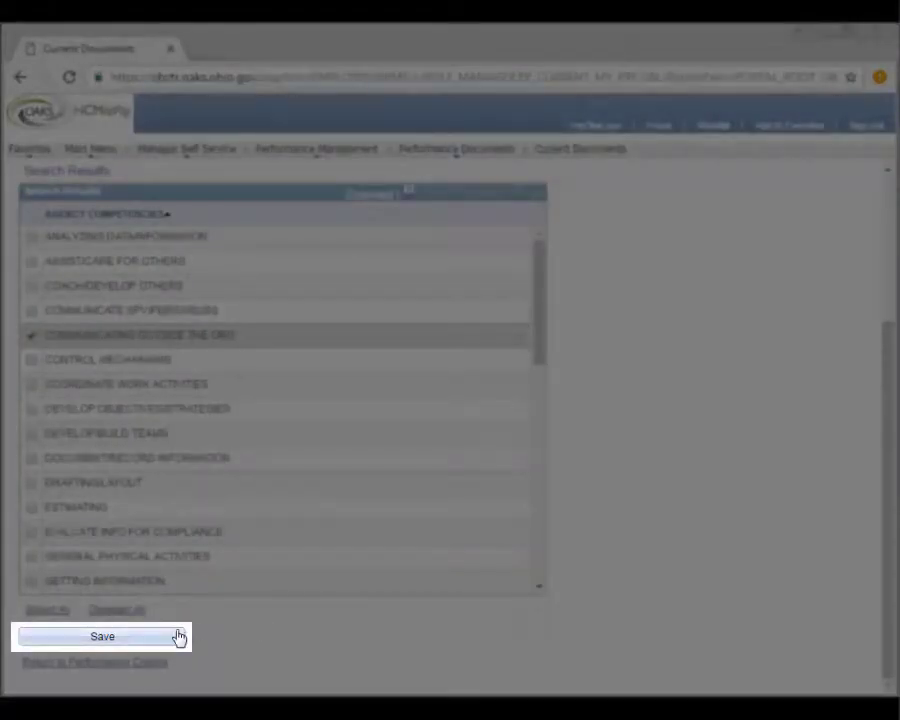
left_click(178, 637)
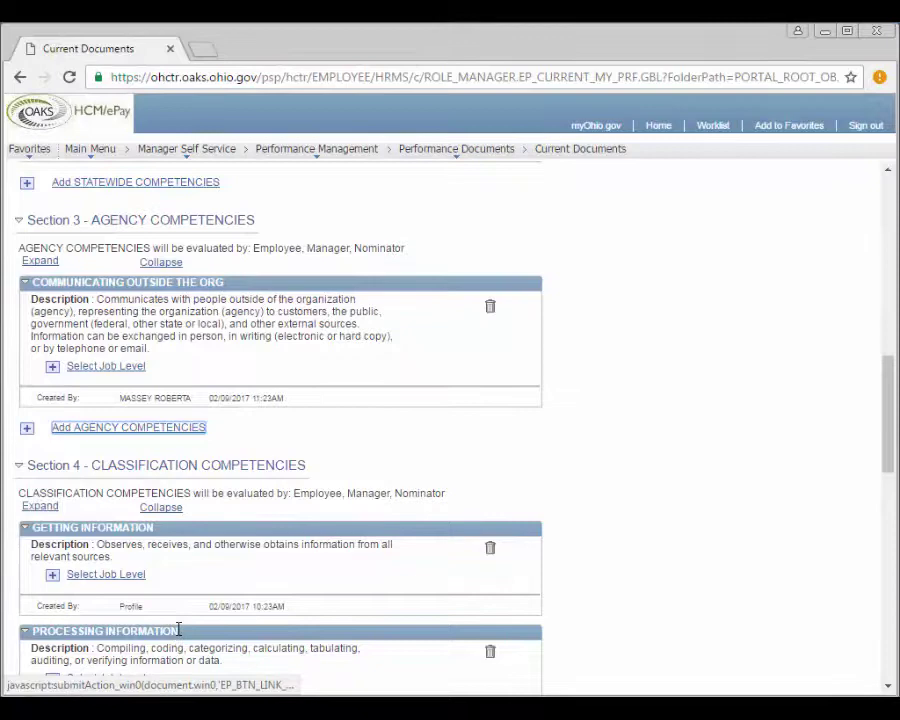
Step: Add a custom item titled "Goal title" with the description "Goal text" to the Goals & Performance Expectations section
left_click_drag(884, 442, 888, 502)
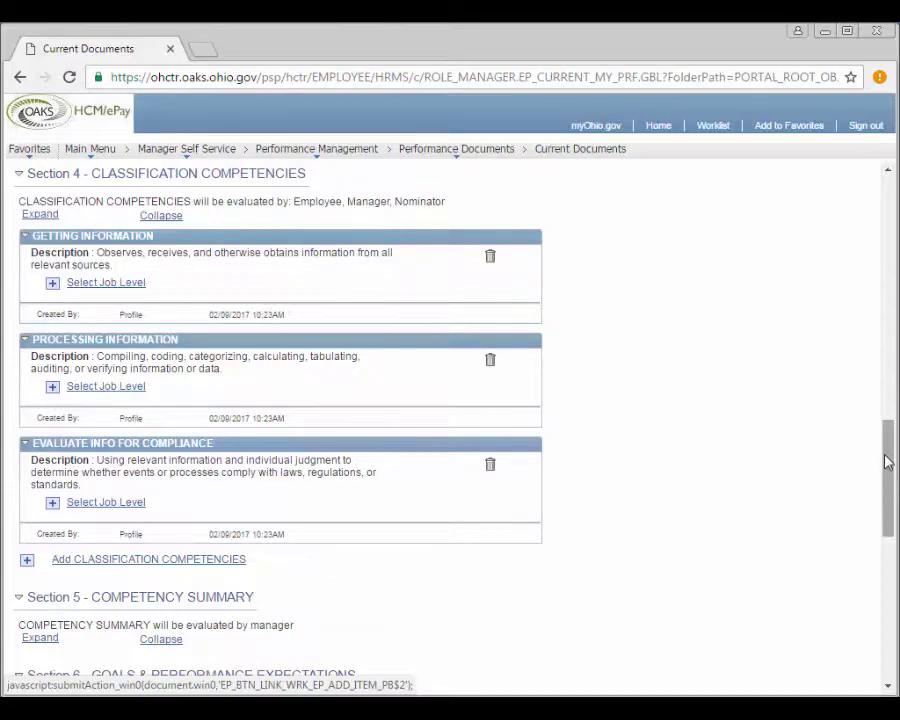
left_click_drag(890, 457, 890, 565)
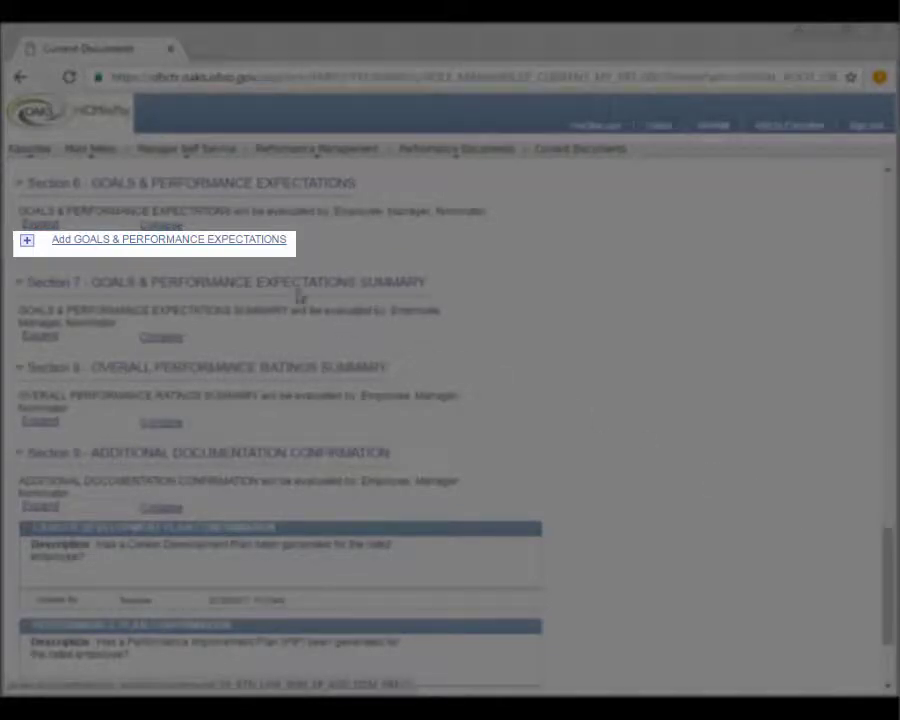
left_click(281, 243)
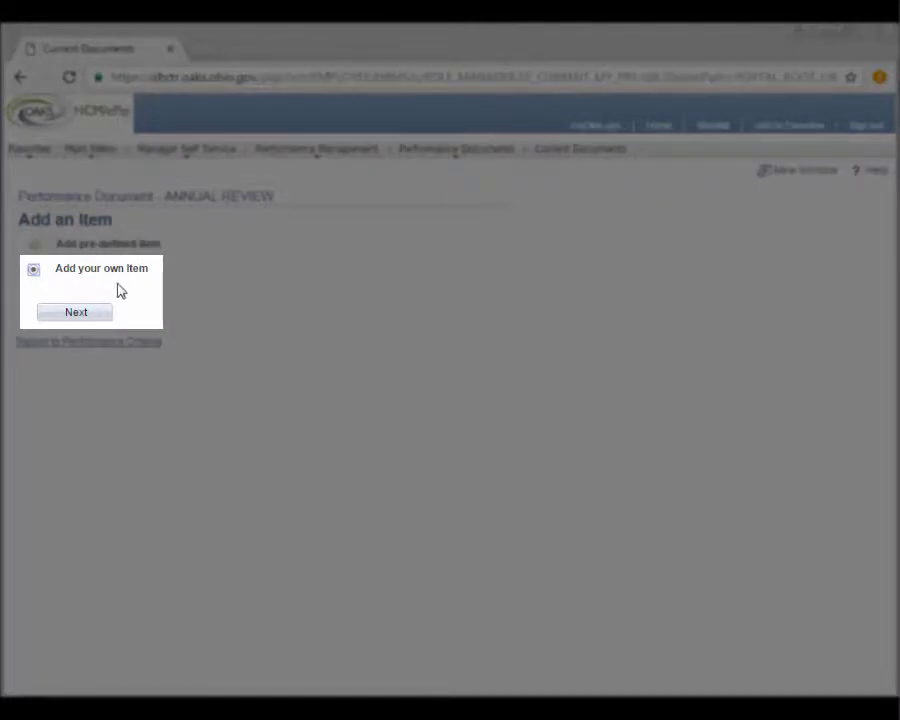
left_click(102, 318)
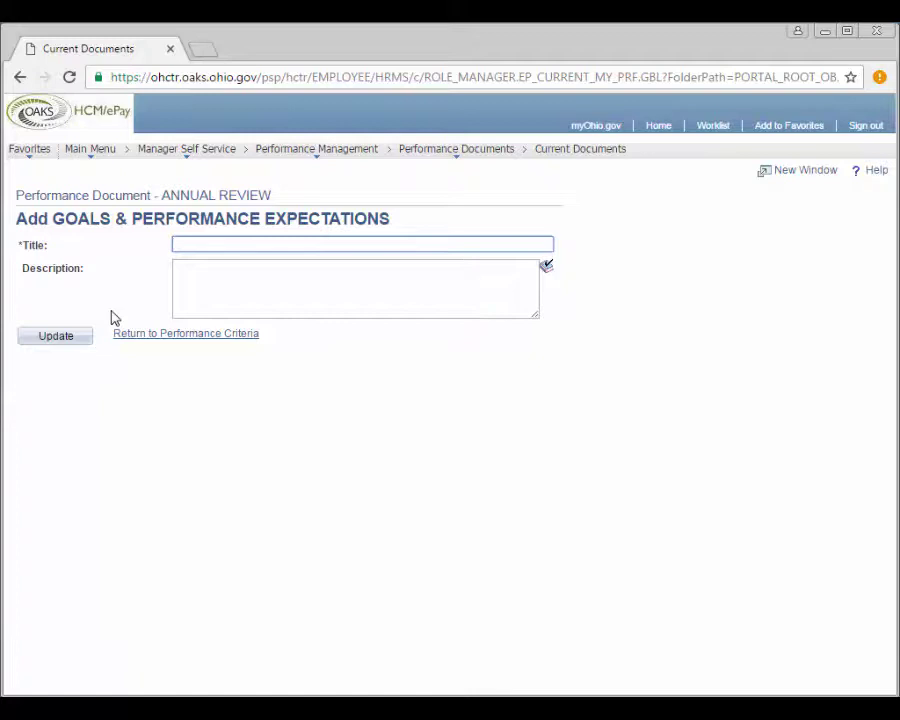
type("Goal title")
left_click(199, 288)
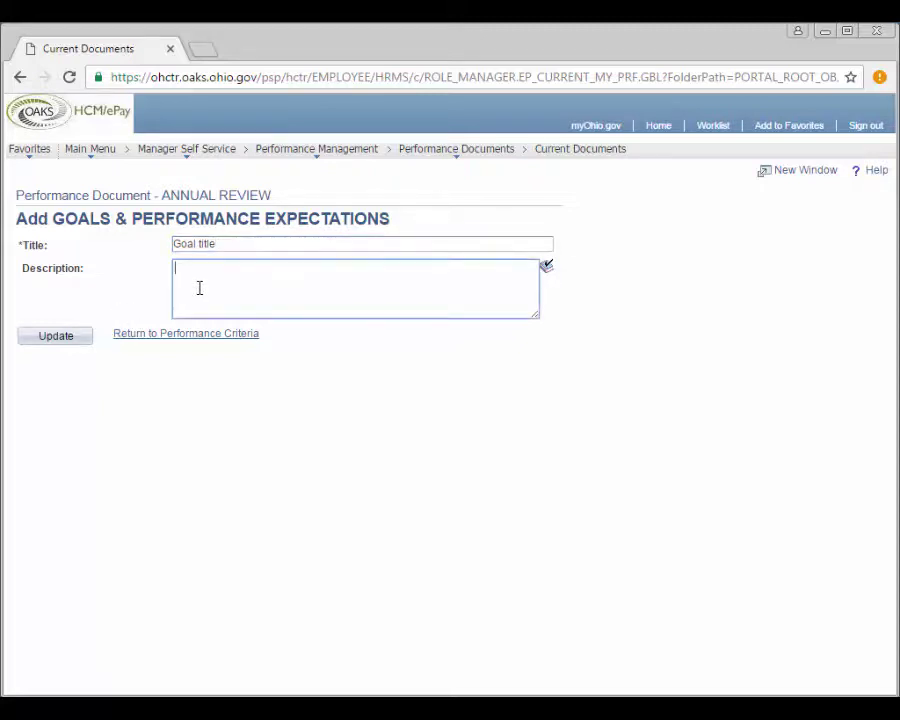
type("Goal text")
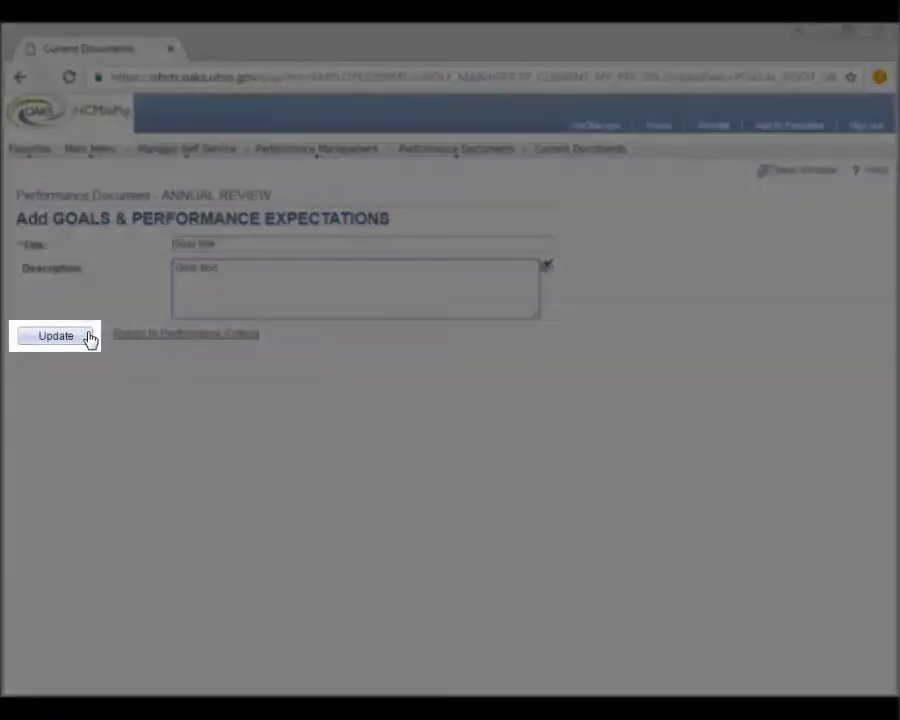
left_click(88, 337)
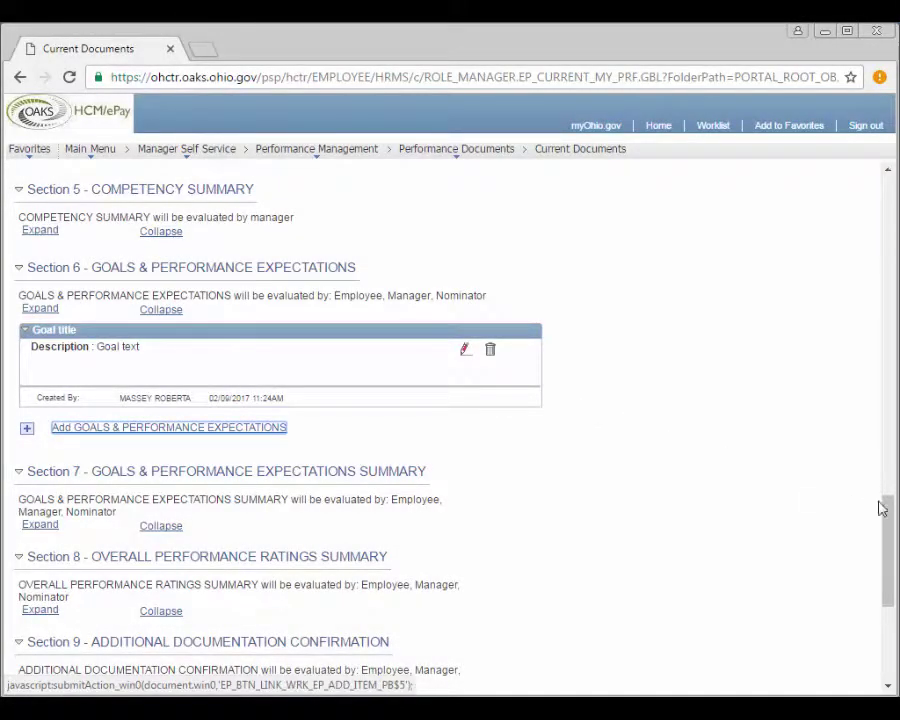
Step: Save the performance criteria of the annual review and mark them as complete
left_click_drag(890, 506, 893, 534)
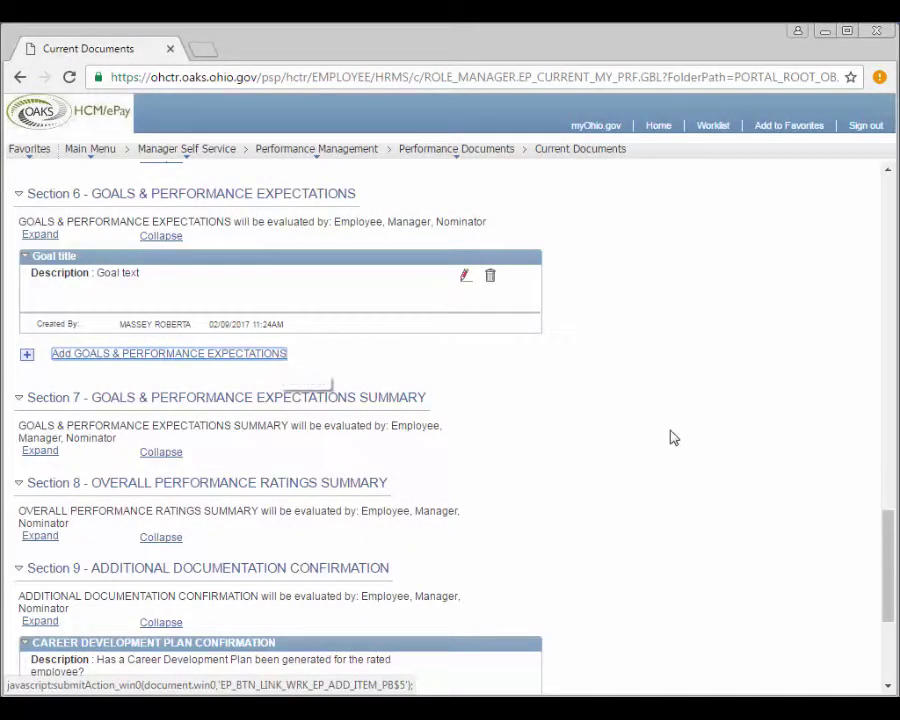
left_click_drag(890, 532, 897, 592)
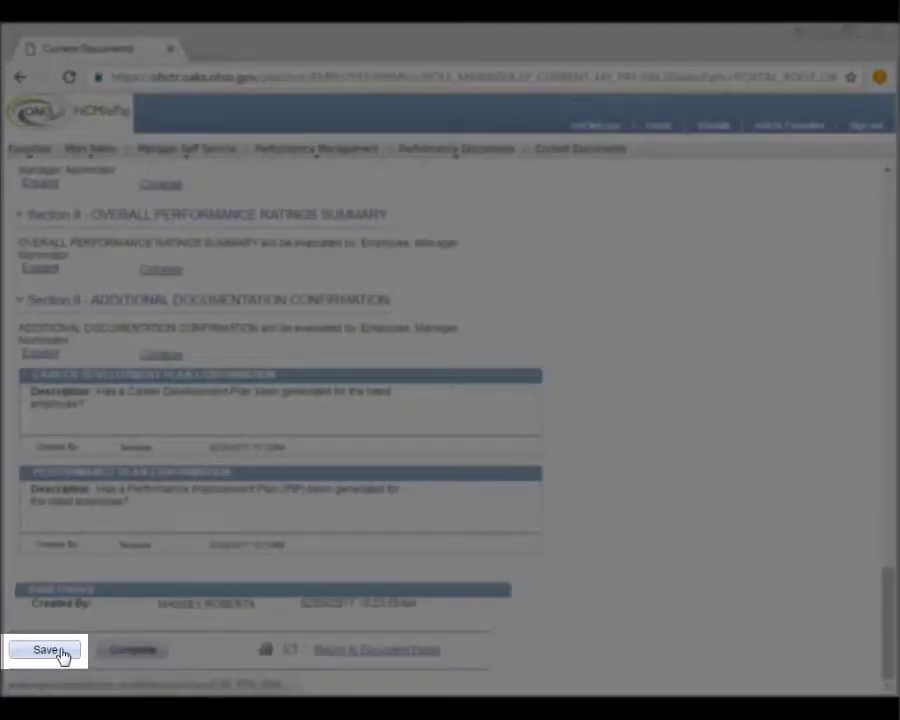
left_click(46, 651)
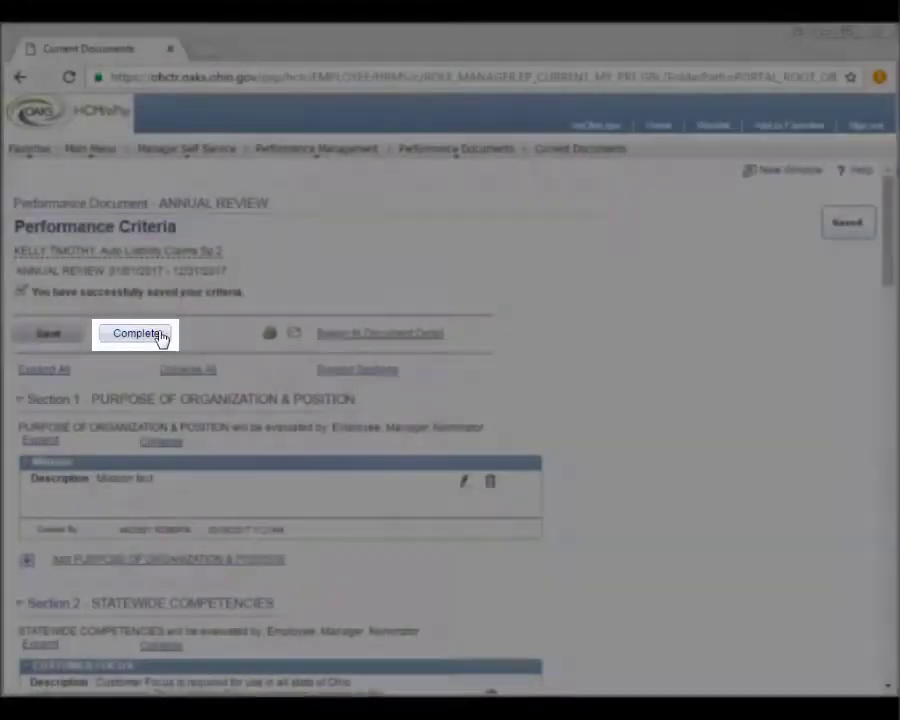
left_click(161, 337)
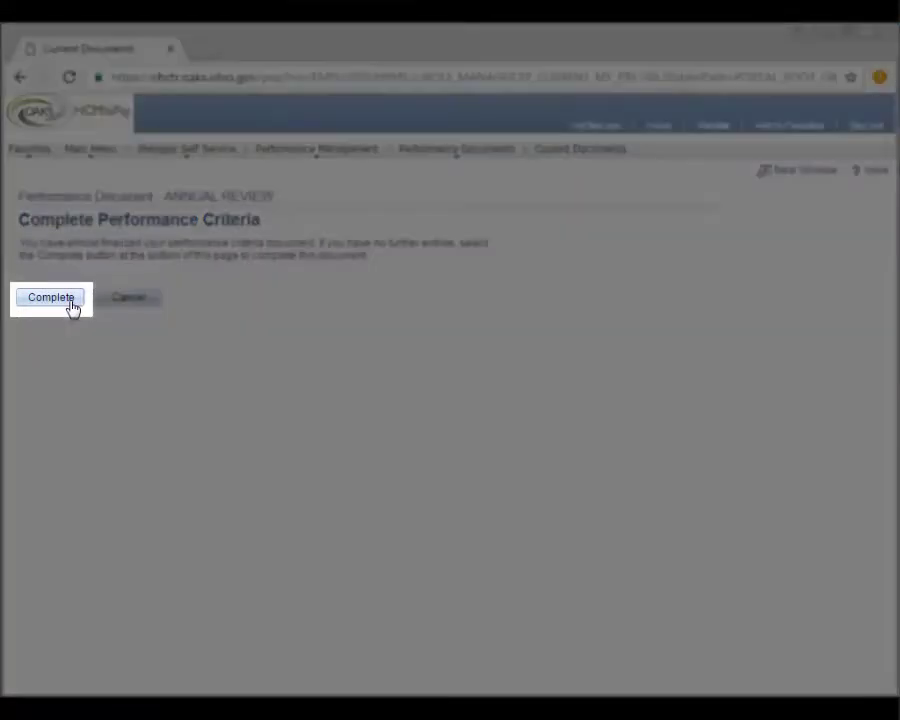
left_click(71, 305)
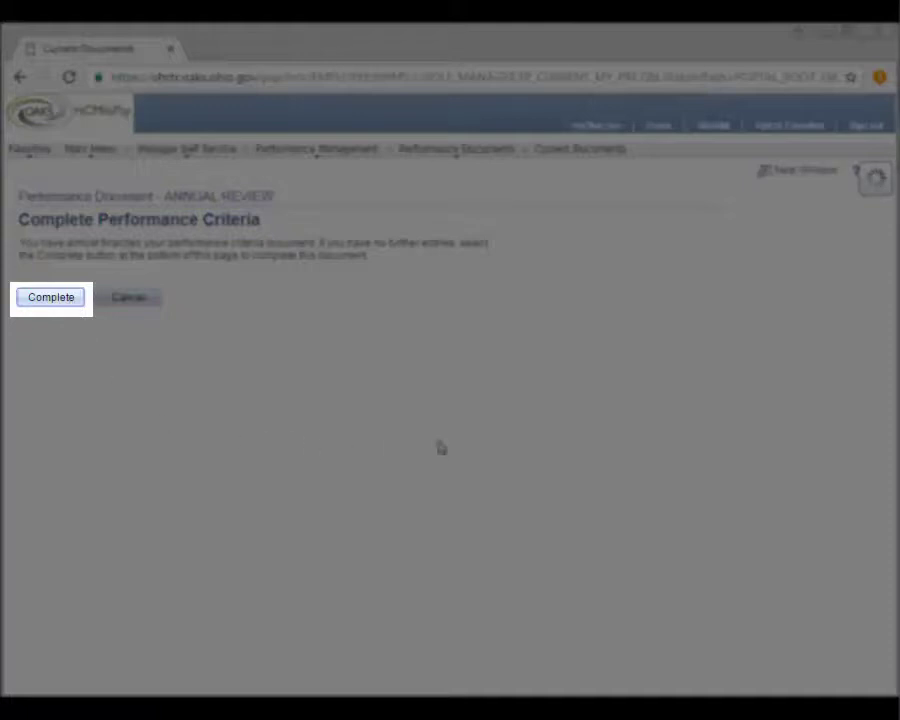